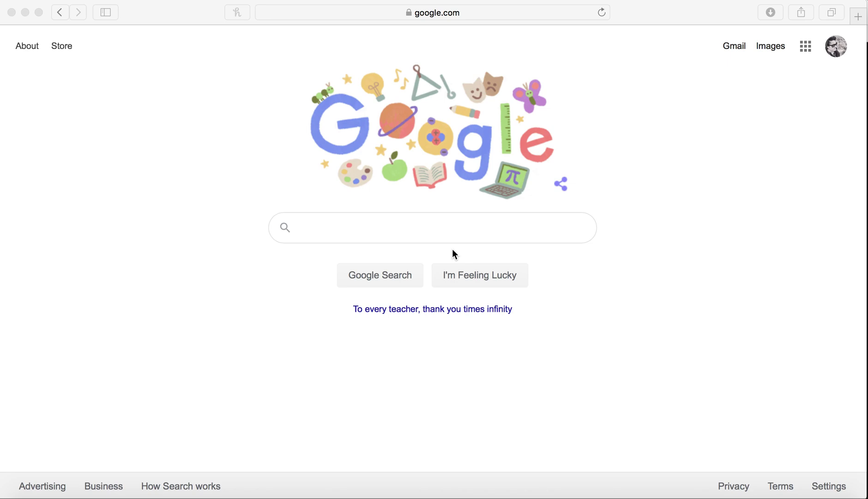
# - Replace the Google page with iacra.faa.gov by typing 'ia' and accepting the autocompletion
pyautogui.click(494, 13)
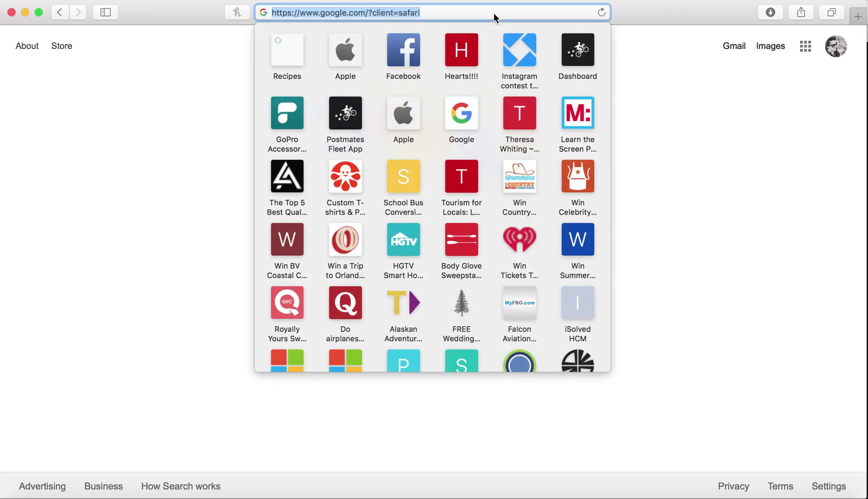
pyautogui.press('BackSpace')
pyautogui.write('ia')
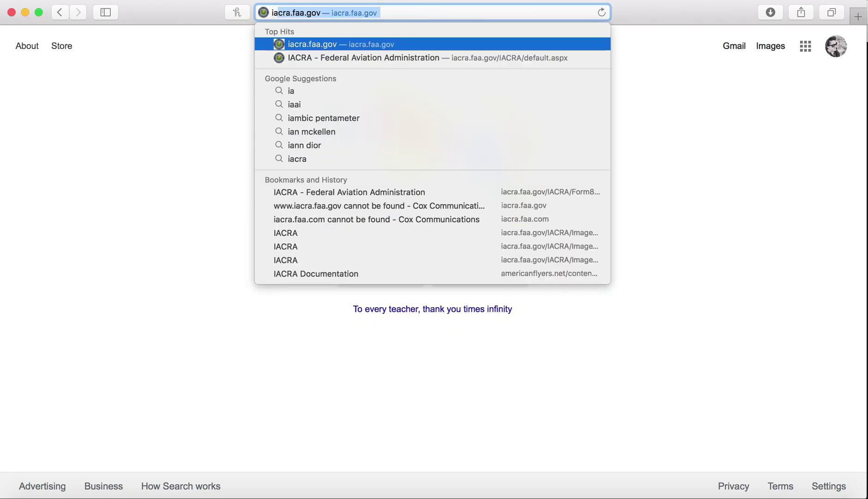
pyautogui.press('Return')
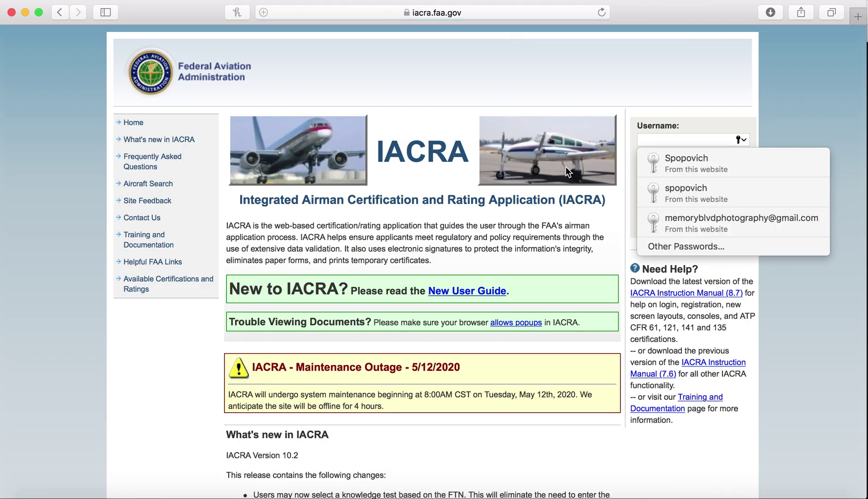
# - Dismiss the saved-login suggestions and start new-user registration from the Register link
pyautogui.click(545, 227)
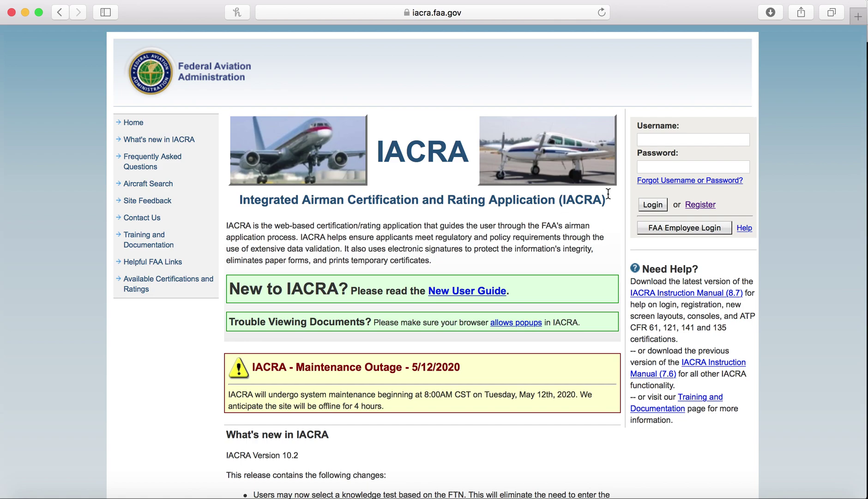
pyautogui.click(704, 207)
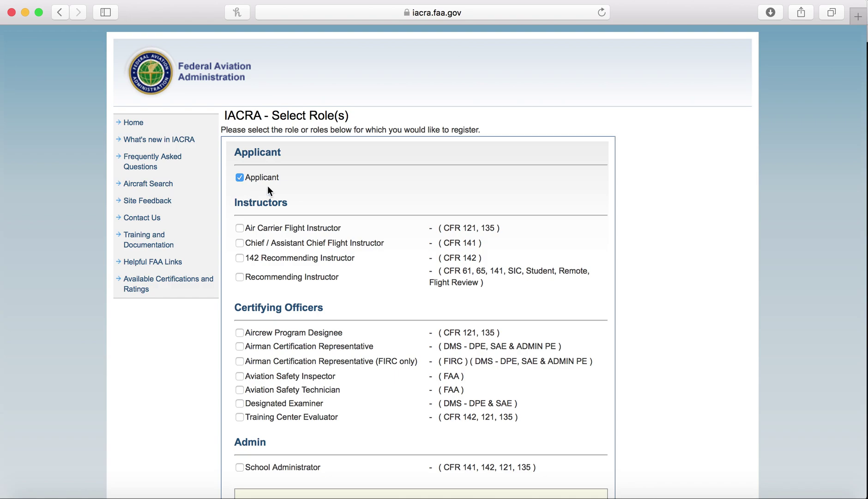
# - Scroll to the Terms of Service and agree to them to continue registration
pyautogui.scroll(-10, 267, 185)
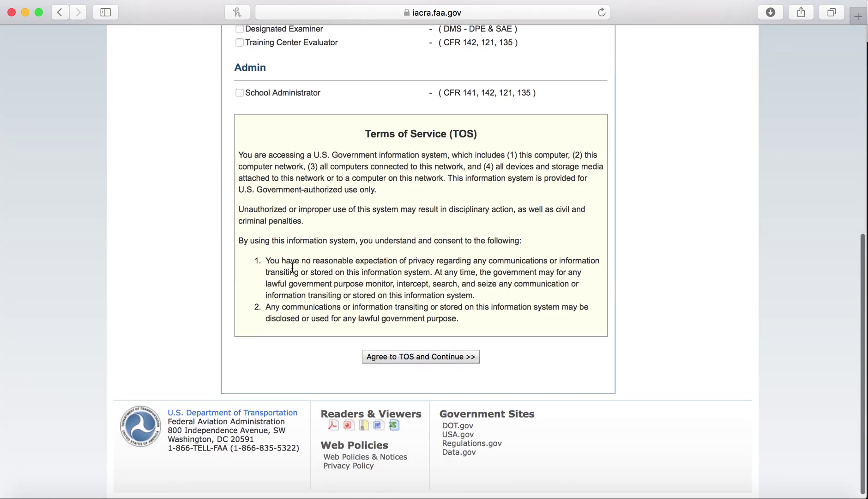
pyautogui.click(434, 361)
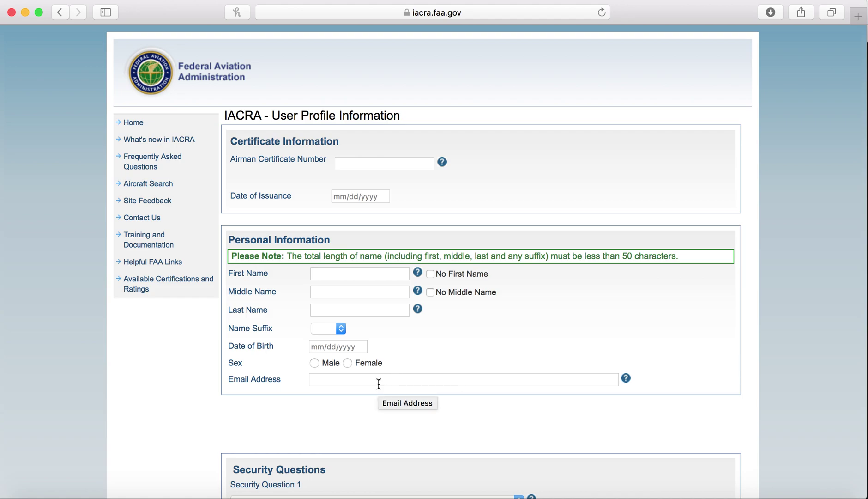
# - Try the security question, answer and user name fields, then cancel the blank profile form
pyautogui.scroll(-7, 378, 384)
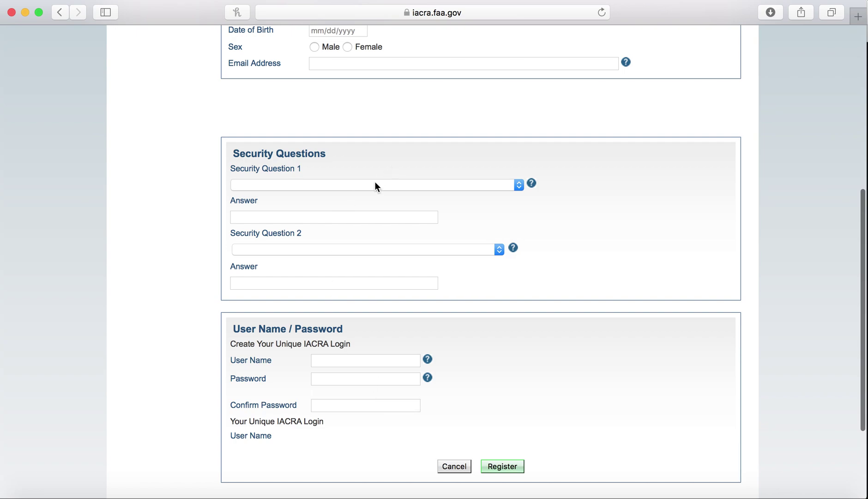
pyautogui.click(372, 186)
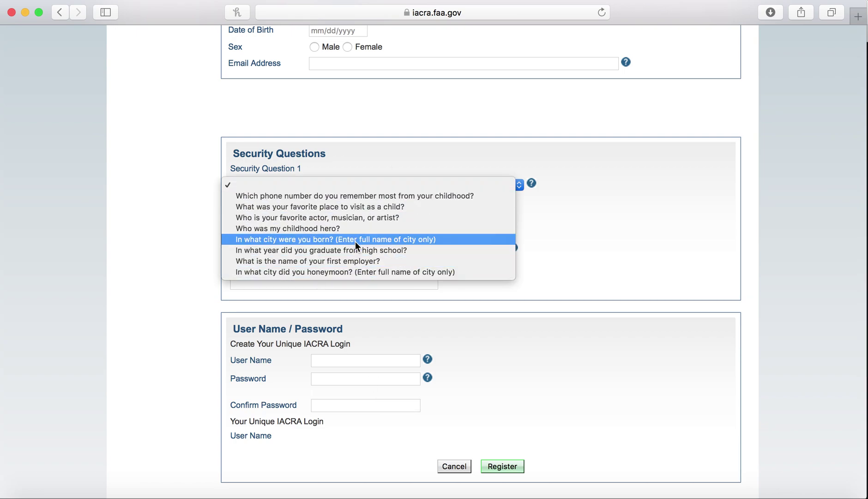
pyautogui.click(571, 255)
pyautogui.click(363, 218)
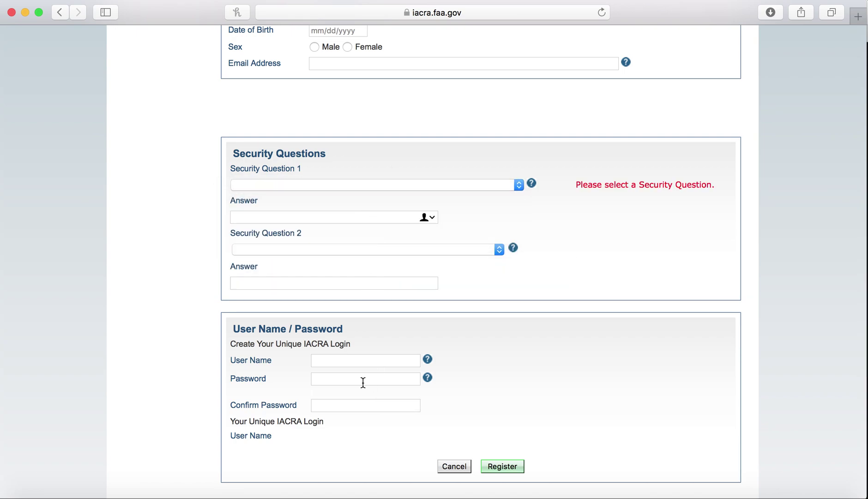
pyautogui.scroll(-3, 360, 369)
pyautogui.click(358, 282)
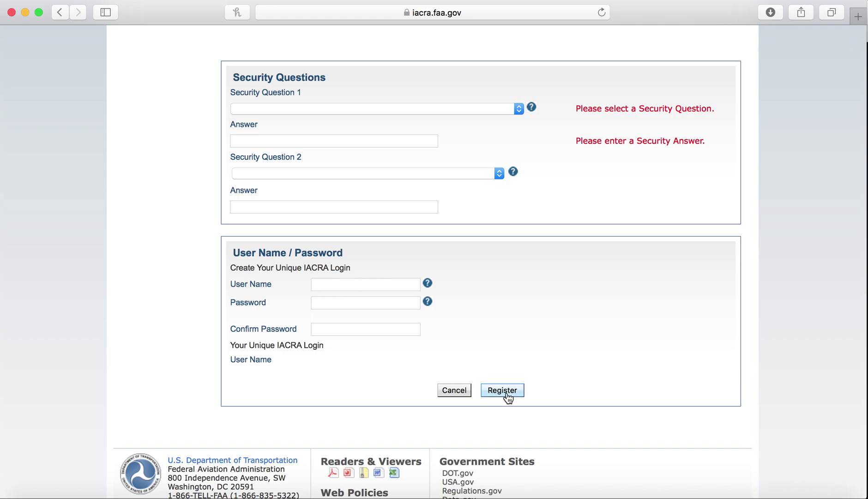
pyautogui.click(463, 393)
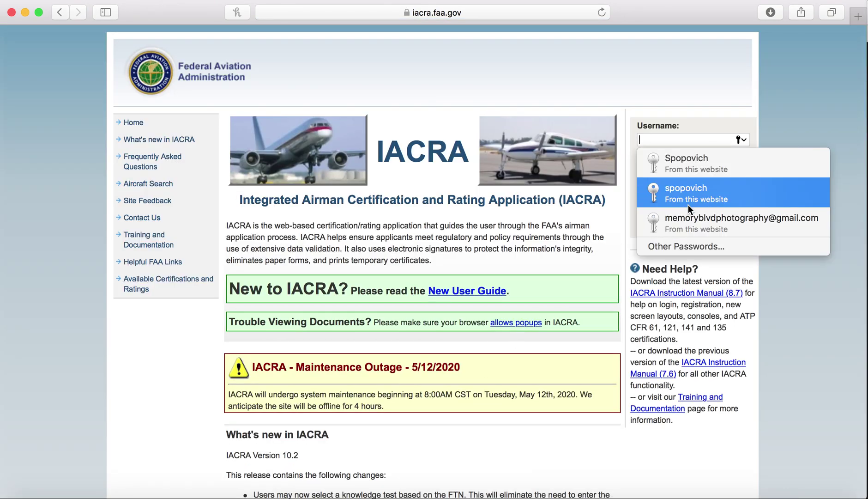
# - Log in with the saved account and accept the Terms of Service as APPLICANT
pyautogui.click(684, 167)
pyautogui.press('Return')
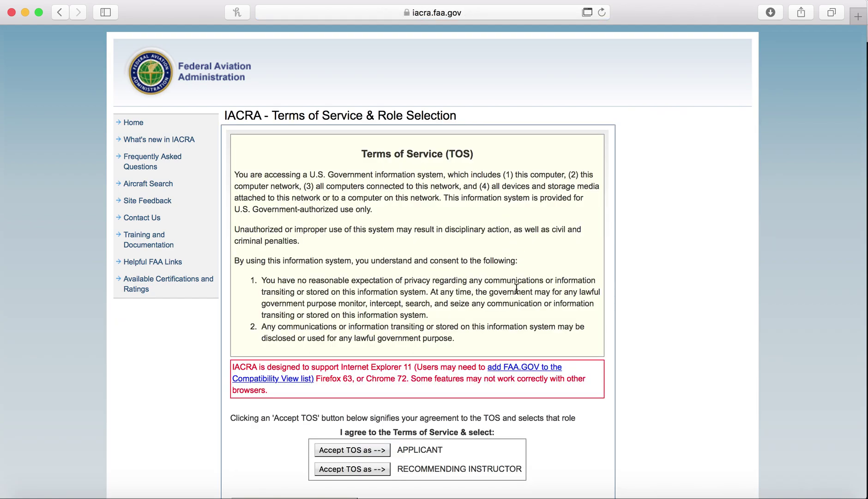
pyautogui.scroll(-5, 516, 288)
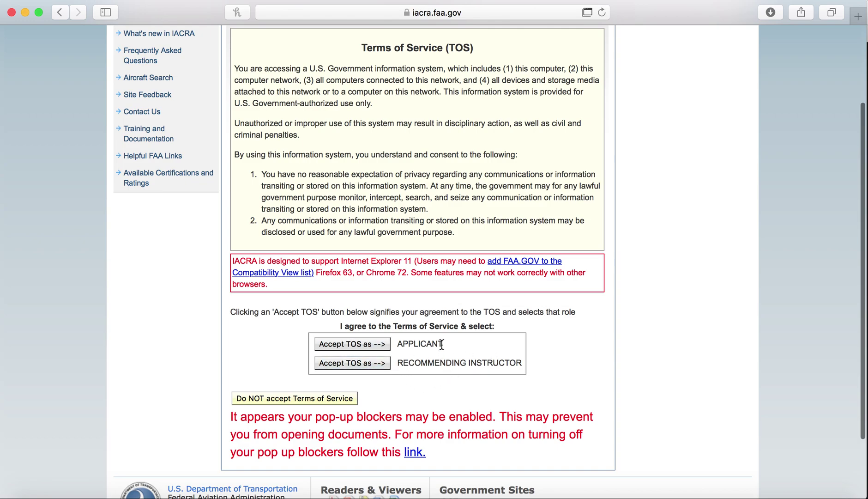
pyautogui.click(356, 351)
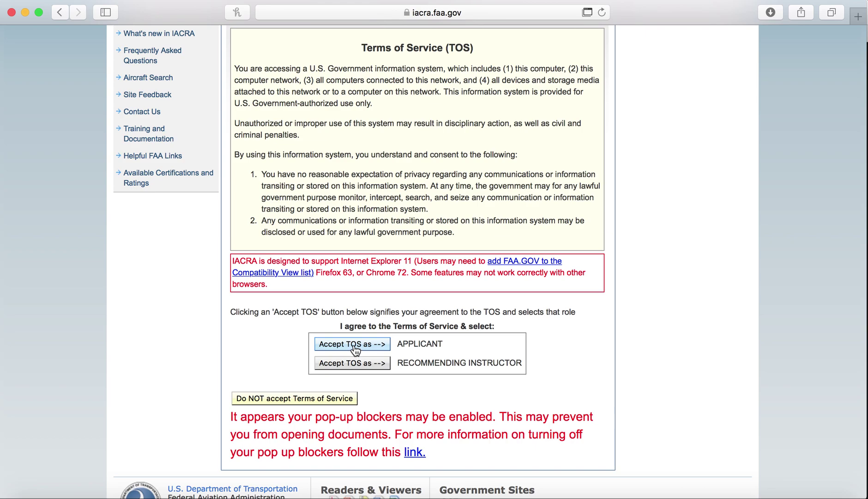
pyautogui.click(355, 347)
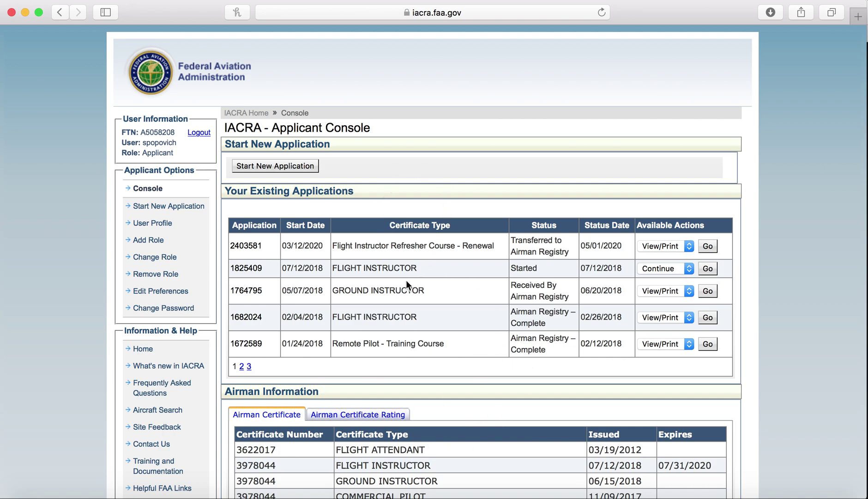
# - Start a new Pilot application with Student Pilot as the certification
pyautogui.click(269, 169)
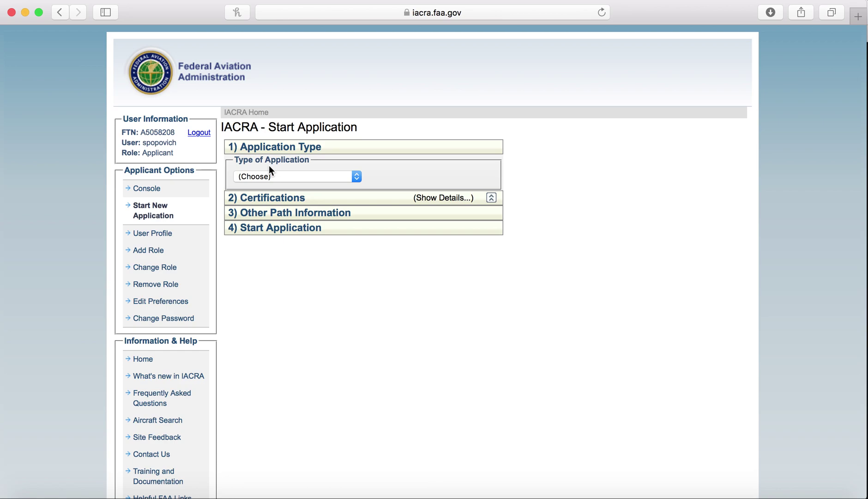
pyautogui.click(313, 175)
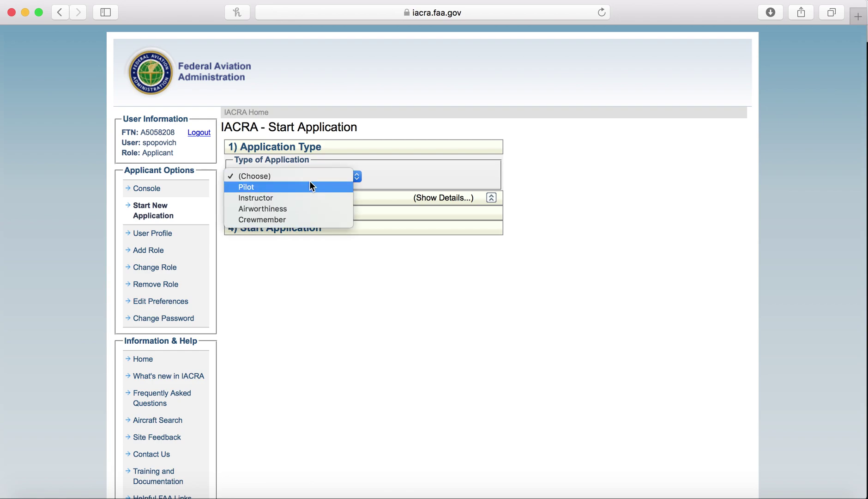
pyautogui.click(307, 186)
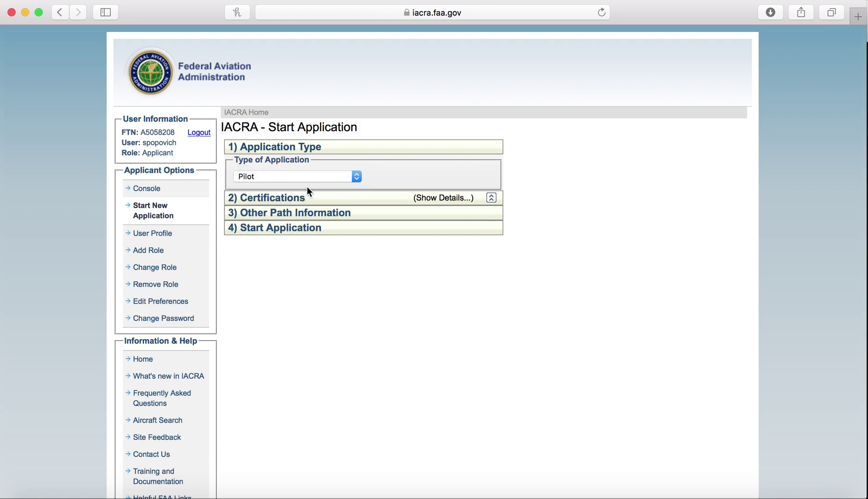
pyautogui.click(305, 198)
pyautogui.click(307, 198)
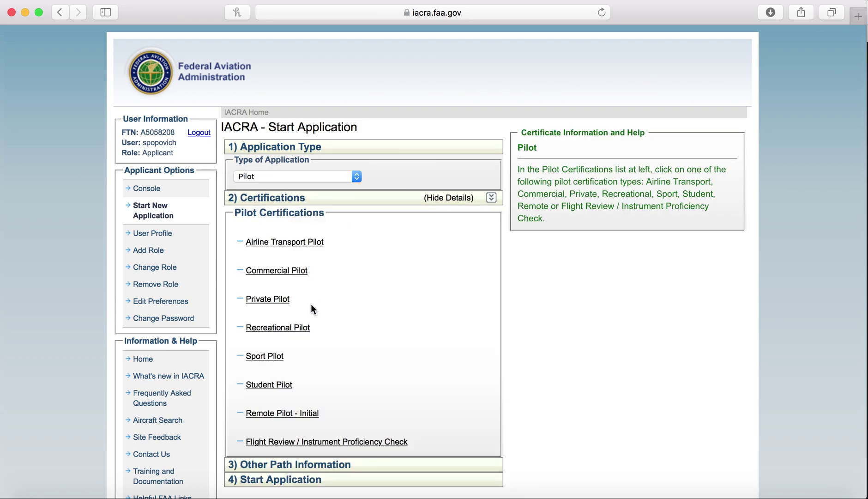
pyautogui.click(270, 388)
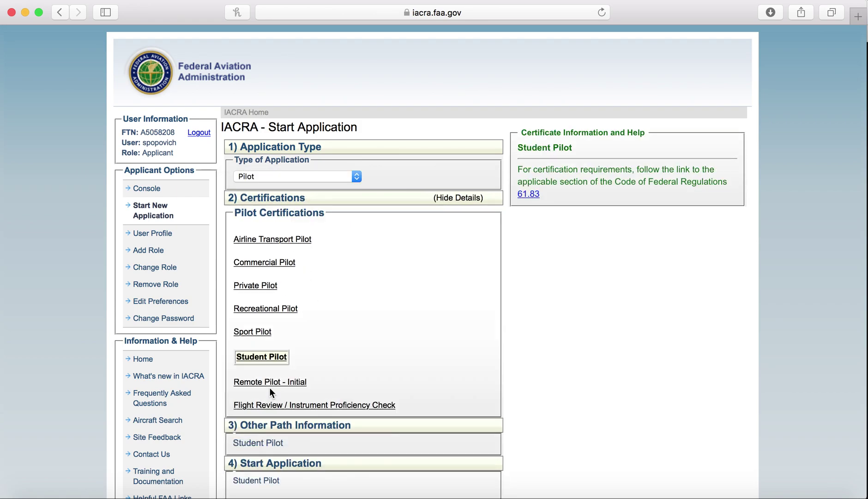
pyautogui.scroll(-5, 317, 395)
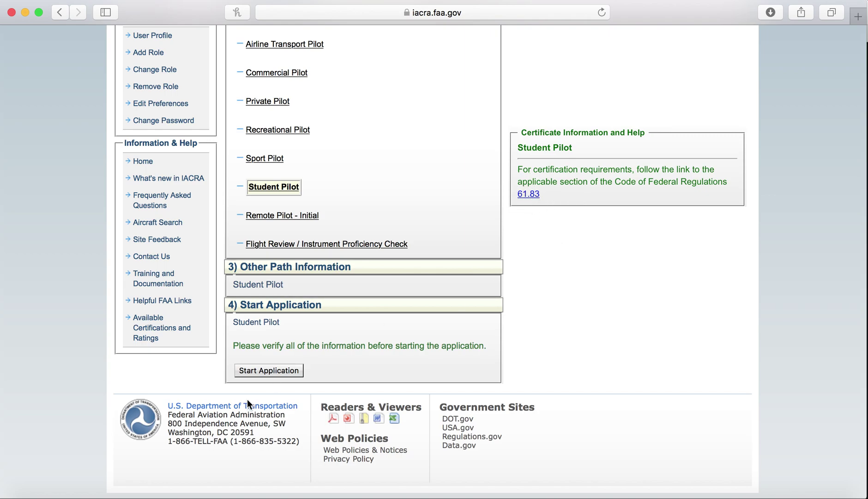
pyautogui.click(273, 372)
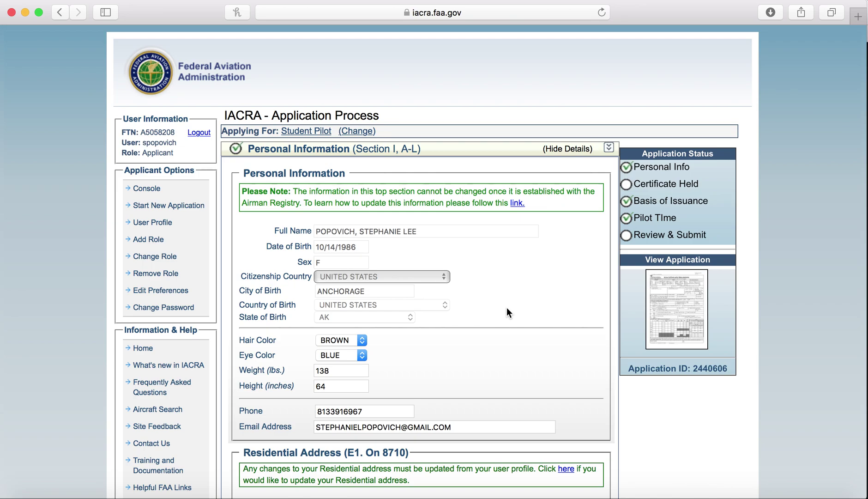
# - Expand Certificate Held and untick the Airman Certificate (Block M-M3) box
pyautogui.scroll(-15, 506, 307)
pyautogui.click(325, 180)
pyautogui.scroll(-8, 325, 180)
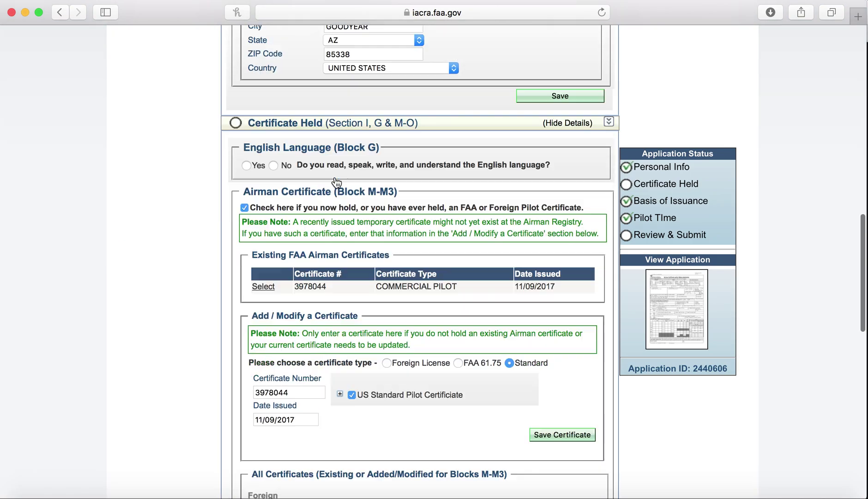
pyautogui.scroll(4, 336, 183)
pyautogui.scroll(5, 336, 183)
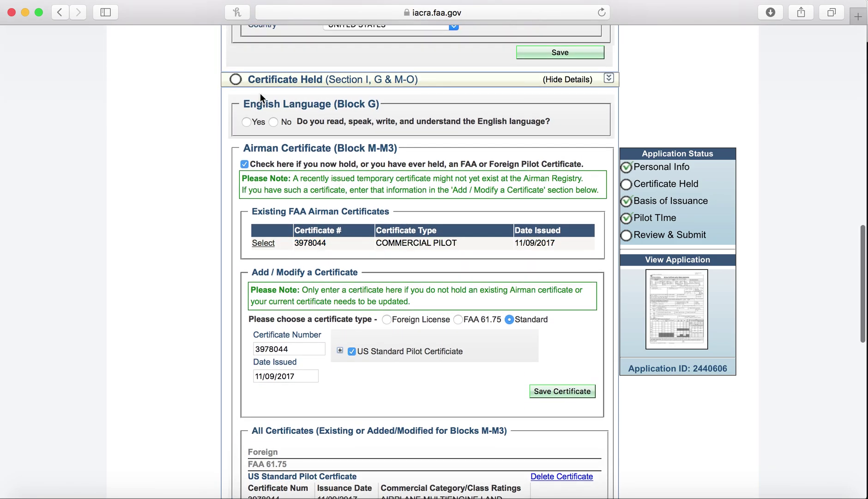
pyautogui.click(244, 164)
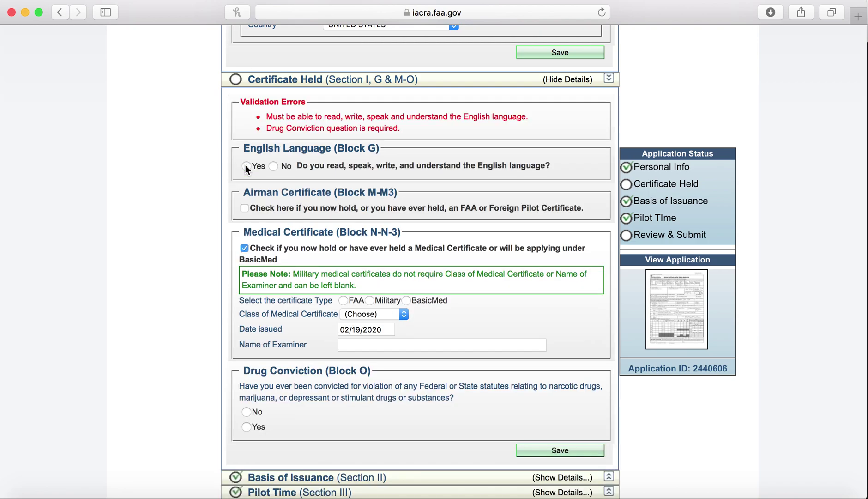
# - Explore the Medical Certificate type, class and date fields, then leave Medical Certificate unticked
pyautogui.click(244, 248)
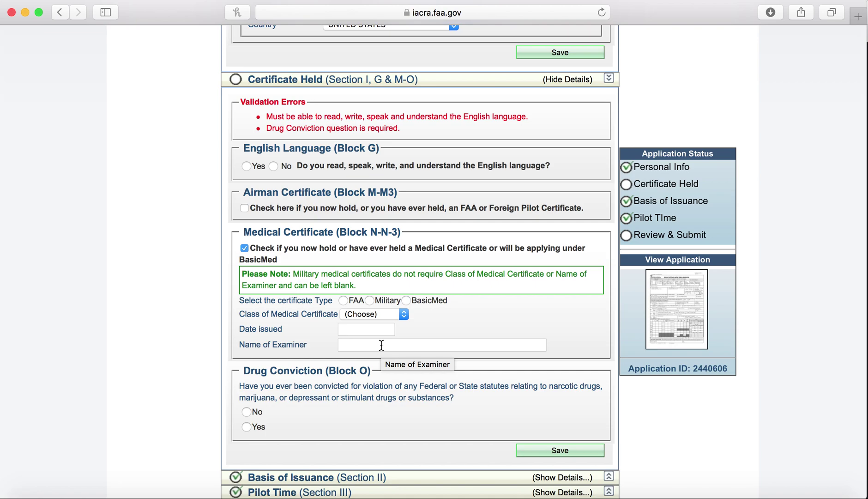
pyautogui.click(343, 300)
pyautogui.click(365, 314)
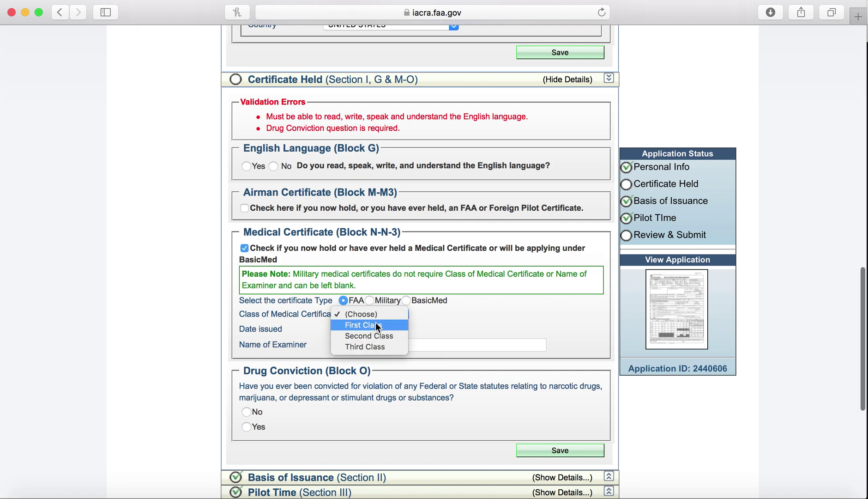
pyautogui.click(436, 323)
pyautogui.click(369, 331)
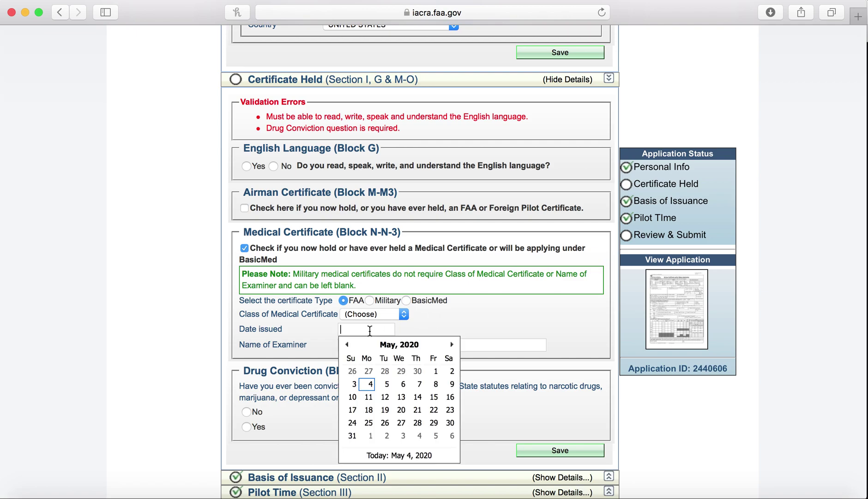
pyautogui.click(451, 329)
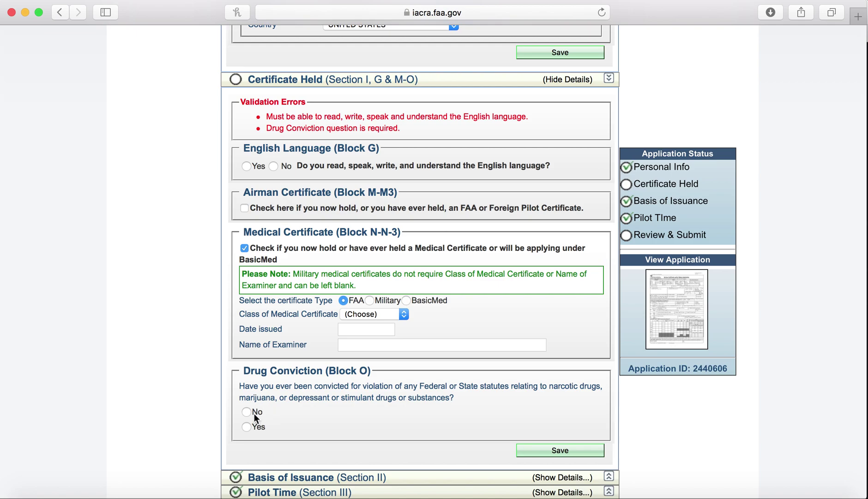
pyautogui.click(244, 249)
# - Answer No to Drug Conviction (Block O) and save the Certificate Held answers
pyautogui.scroll(-3, 368, 345)
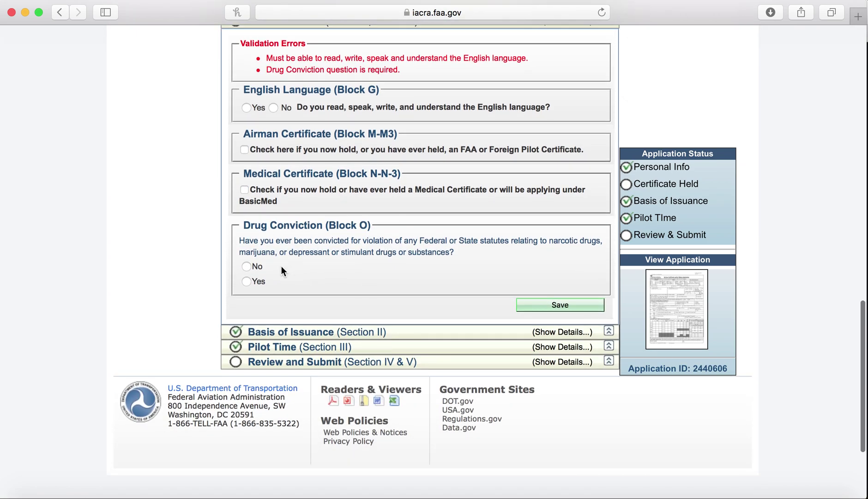
pyautogui.click(246, 267)
pyautogui.click(560, 304)
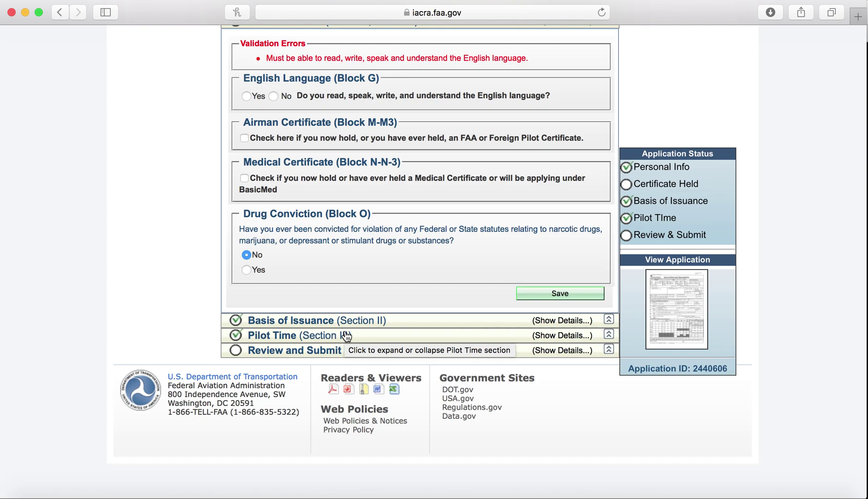
# - Expand Review and Submit and scroll through Section IV answers and the Student Pilot summary
pyautogui.click(322, 355)
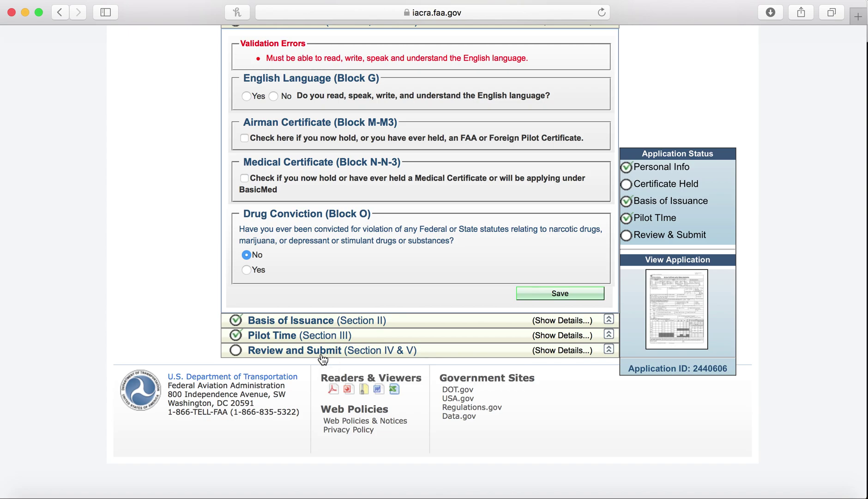
pyautogui.scroll(-4, 312, 397)
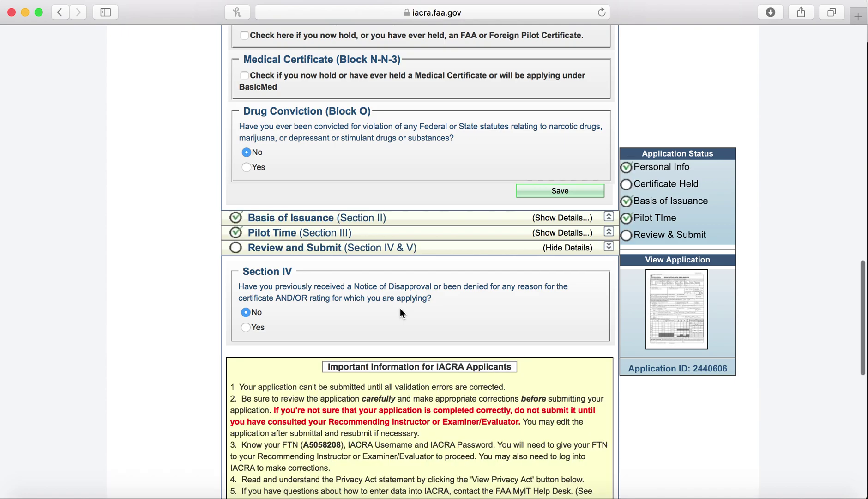
pyautogui.scroll(-5, 400, 308)
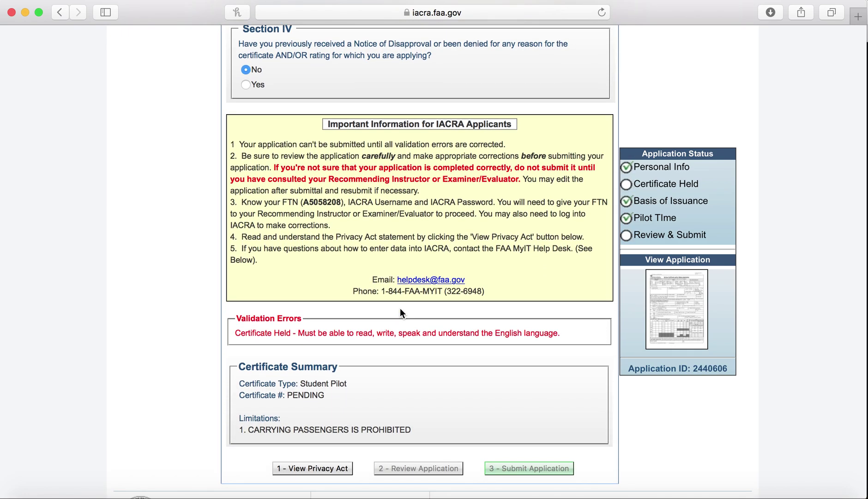
pyautogui.scroll(-2, 403, 300)
pyautogui.scroll(-2, 398, 302)
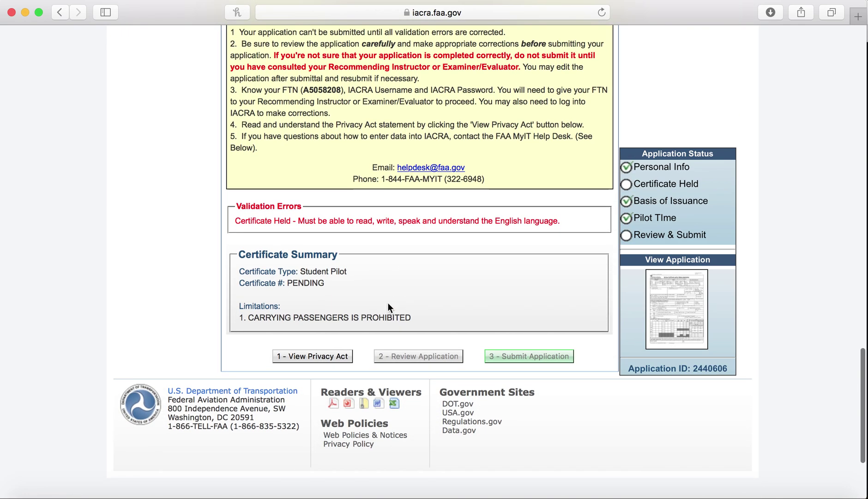
pyautogui.click(323, 359)
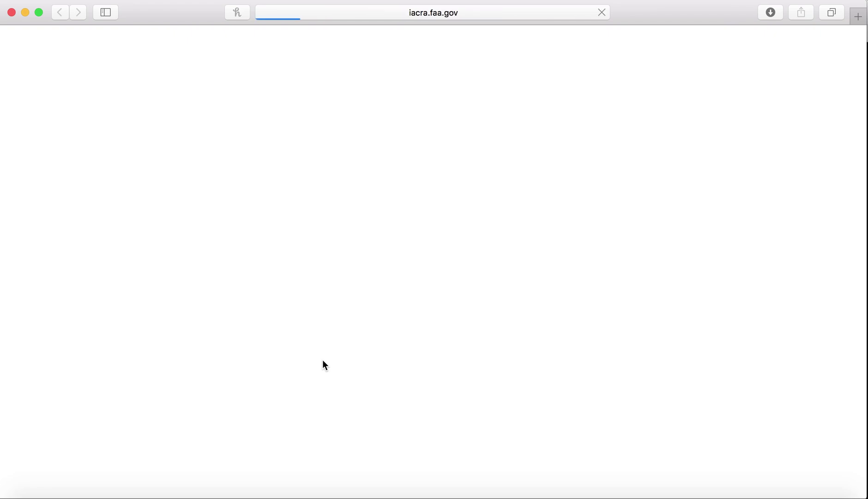
# - Read and close the Privacy Act statement, then run Review Application
pyautogui.scroll(-2, 325, 365)
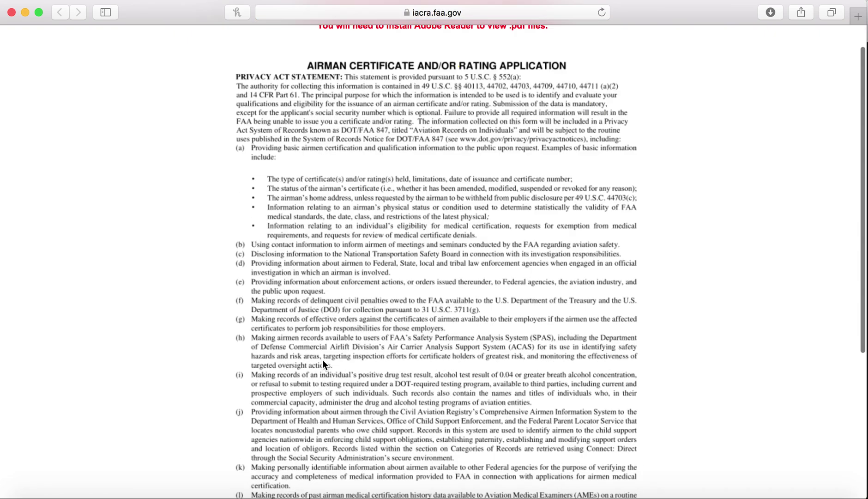
pyautogui.scroll(-5, 323, 361)
pyautogui.scroll(6, 323, 360)
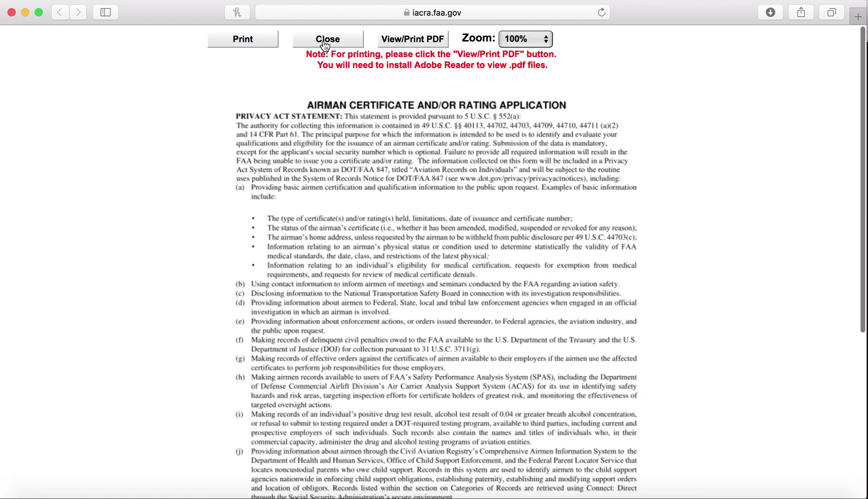
pyautogui.click(325, 41)
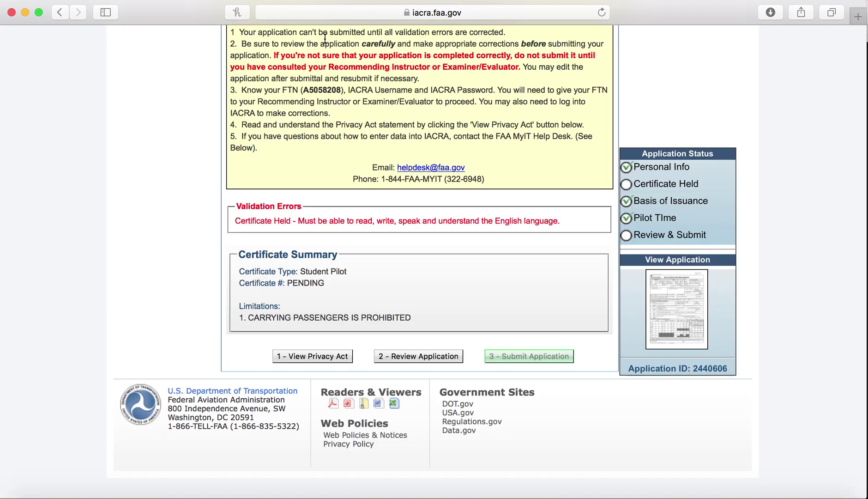
pyautogui.click(421, 358)
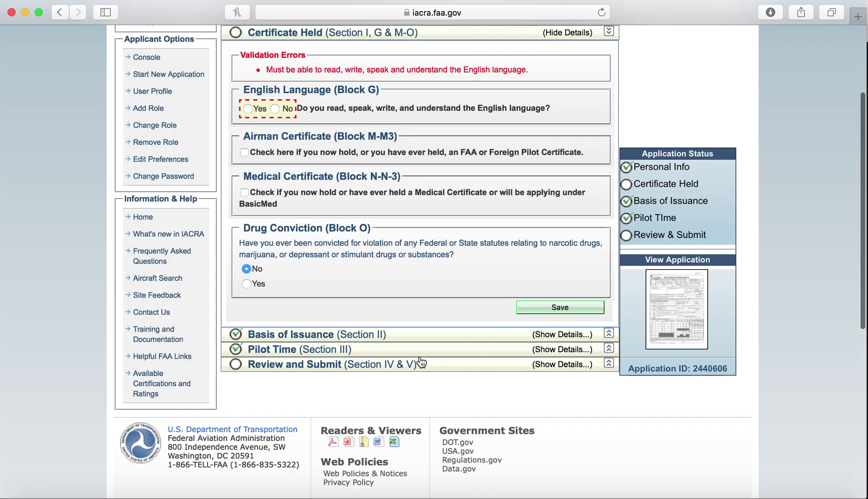
# - Re-expand the Review and Submit section and dismiss the Required Field Missing warning
pyautogui.scroll(-9, 421, 361)
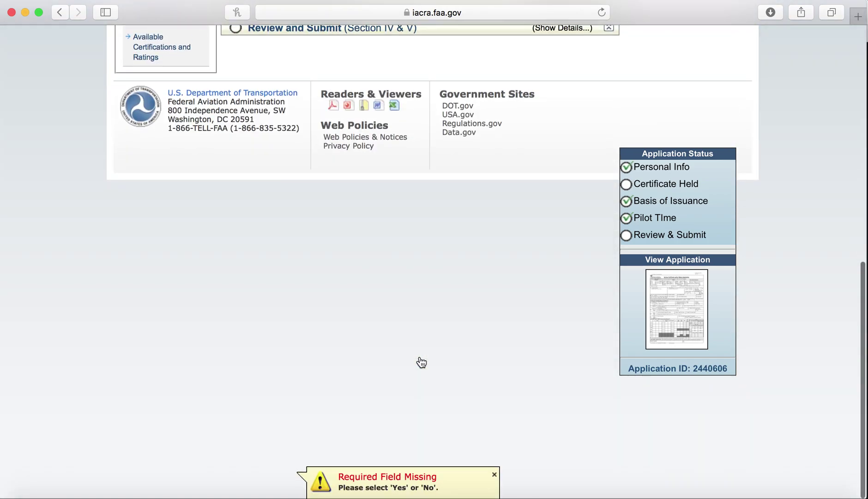
pyautogui.scroll(4, 422, 361)
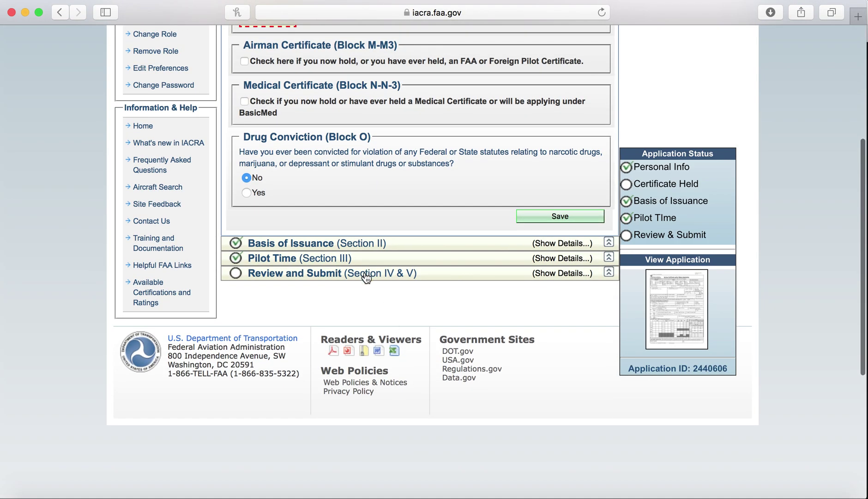
pyautogui.click(365, 271)
pyautogui.scroll(-3, 390, 383)
pyautogui.scroll(-3, 390, 379)
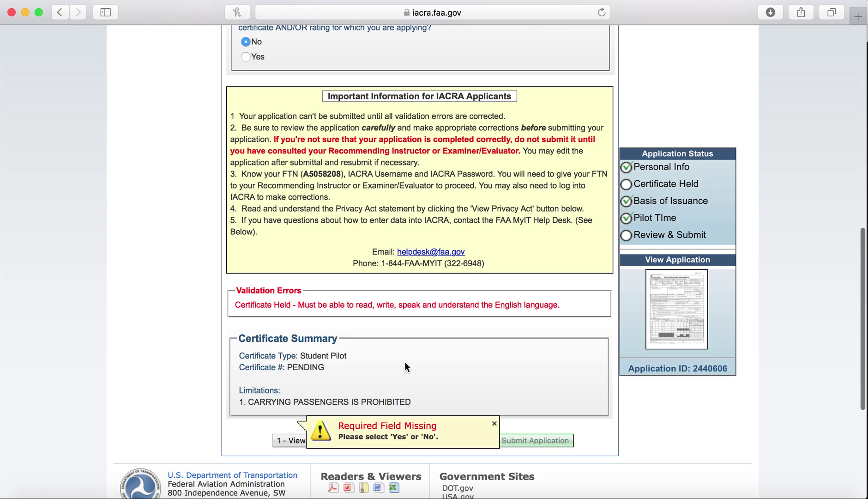
pyautogui.scroll(-4, 404, 361)
pyautogui.click(493, 299)
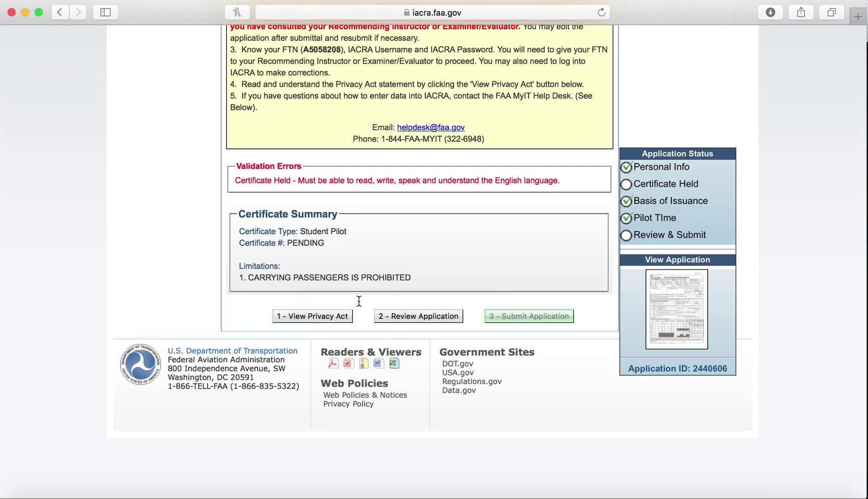
# - Answer Yes to the English Language question in Block G, then return to Review Application
pyautogui.scroll(10, 455, 268)
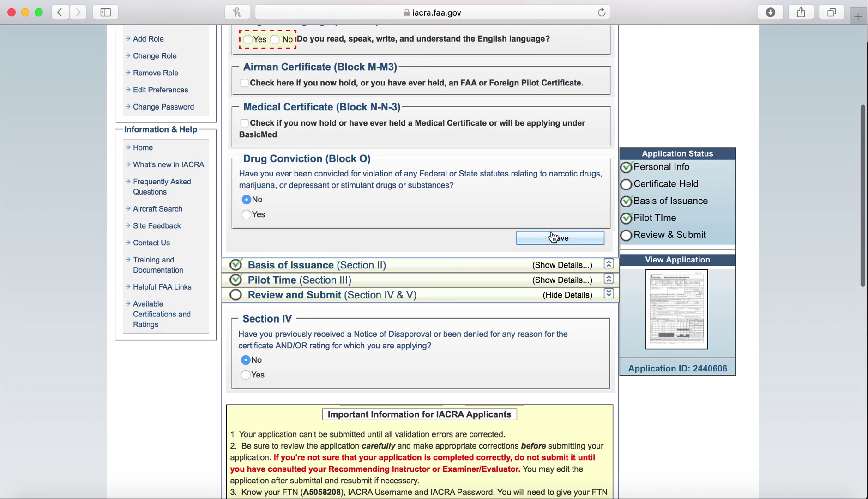
pyautogui.scroll(5, 467, 268)
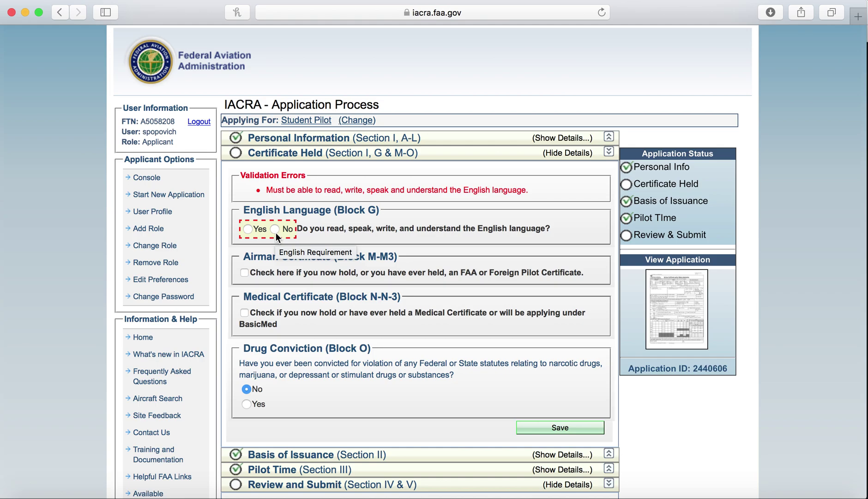
pyautogui.click(247, 229)
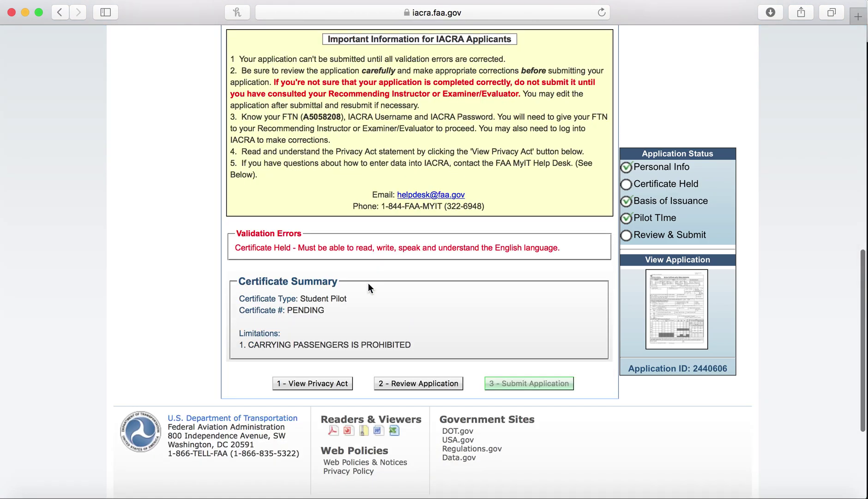
pyautogui.scroll(-10, 372, 270)
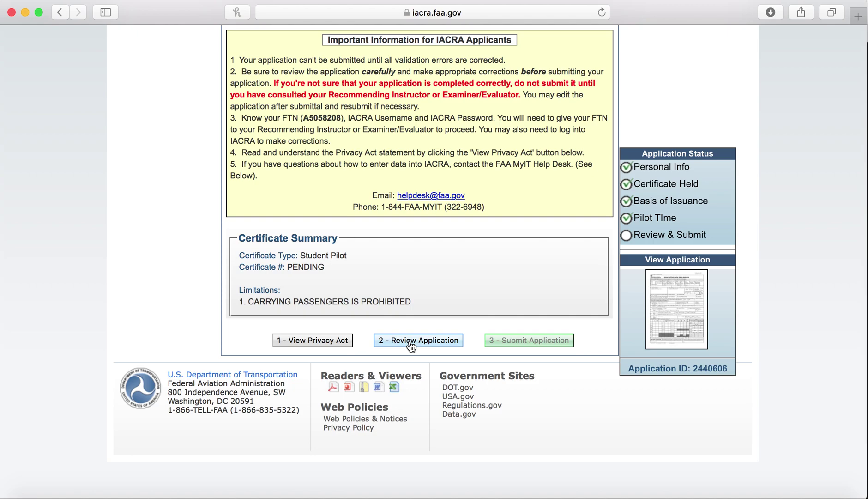
pyautogui.click(410, 346)
# - Open 2 - Review Application, get past the blocked pop-up, and scroll through the generated copy
pyautogui.click(419, 341)
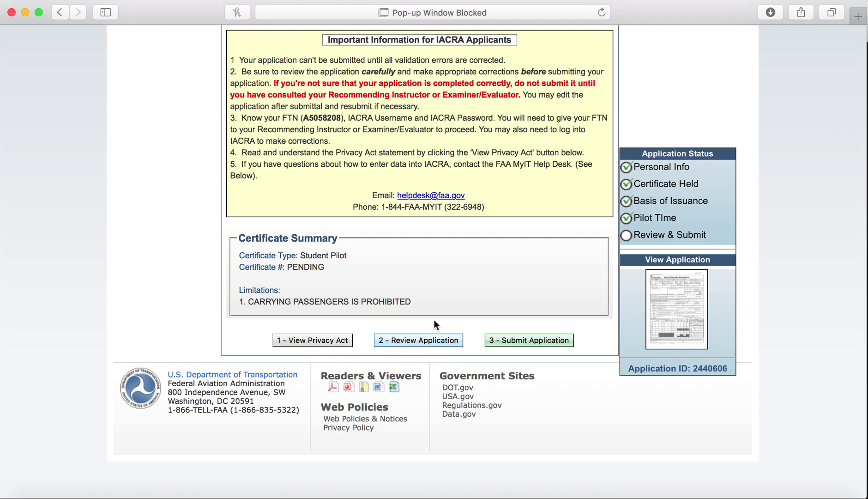
pyautogui.click(406, 13)
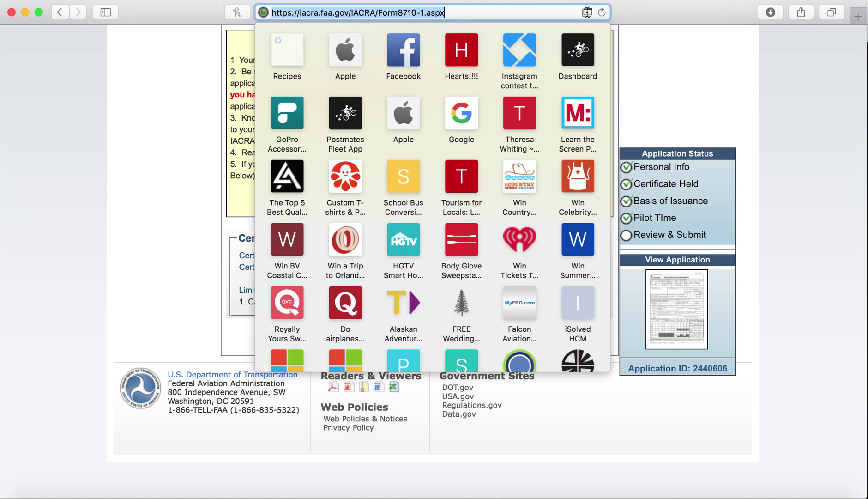
pyautogui.press('Right')
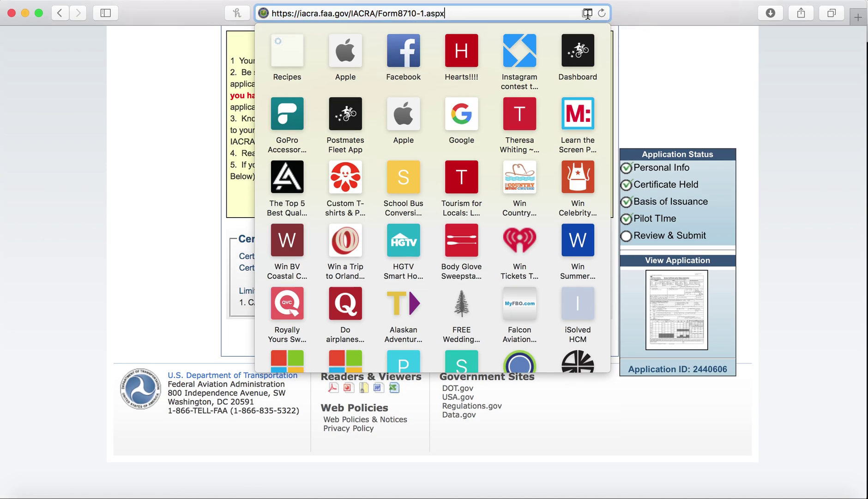
pyautogui.click(638, 32)
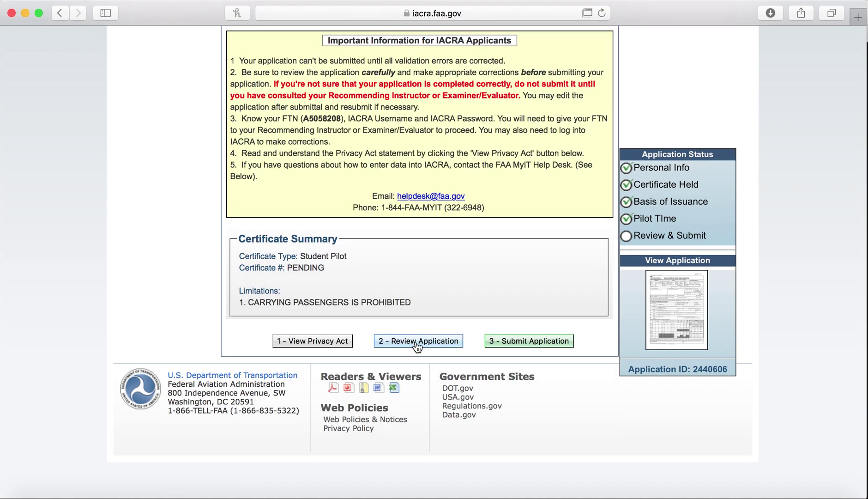
pyautogui.click(417, 342)
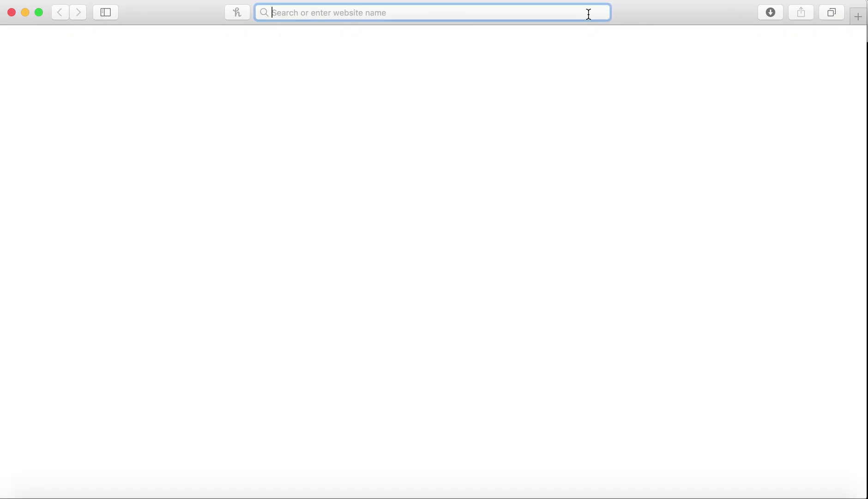
pyautogui.write('iacra.faa.gov')
pyautogui.press('Return')
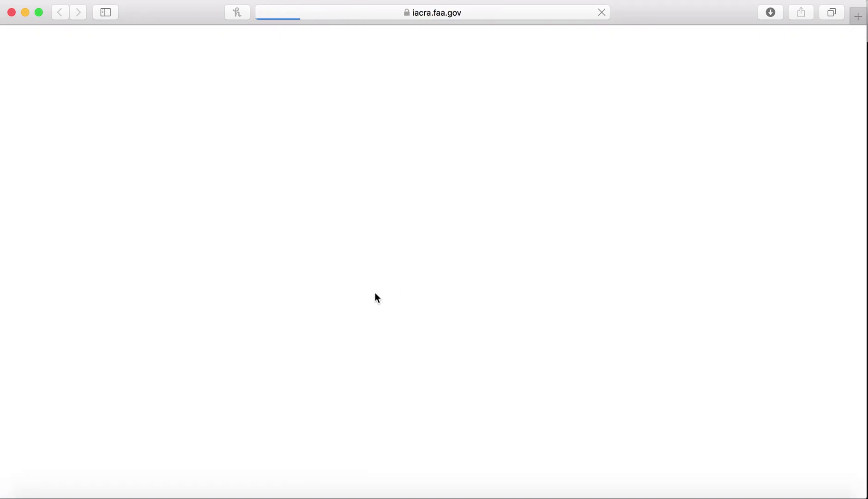
pyautogui.scroll(-10, 375, 297)
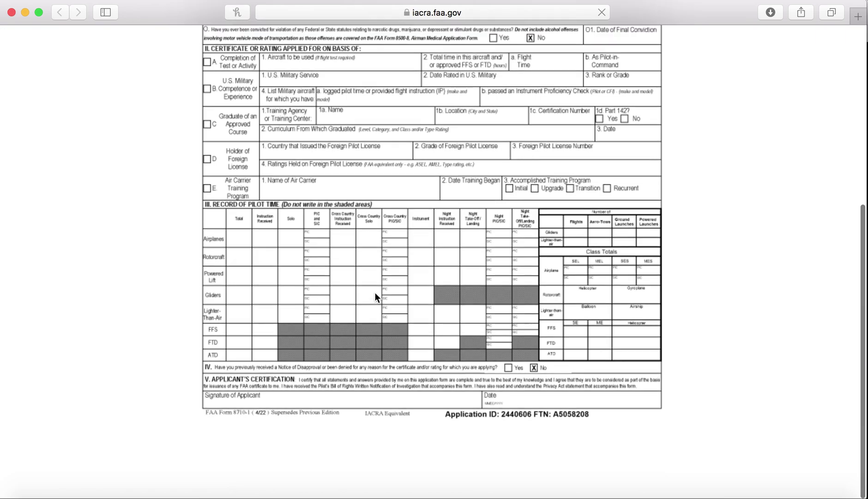
pyautogui.scroll(-15, 375, 297)
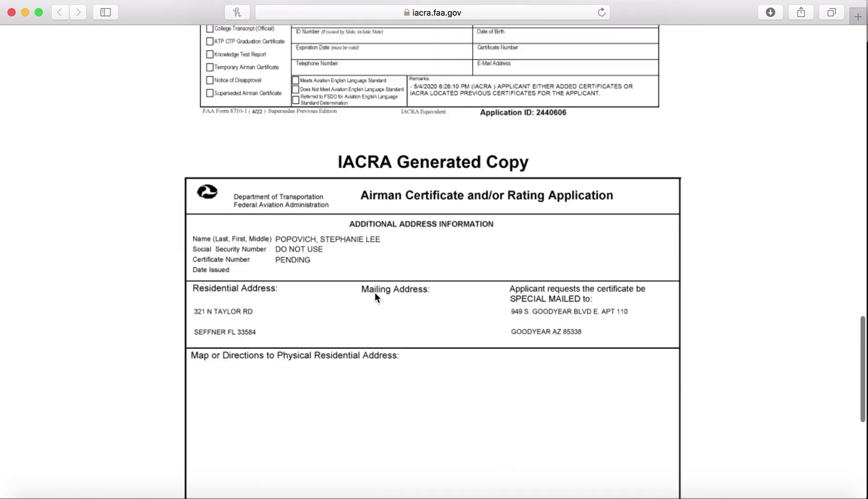
pyautogui.scroll(-2, 375, 297)
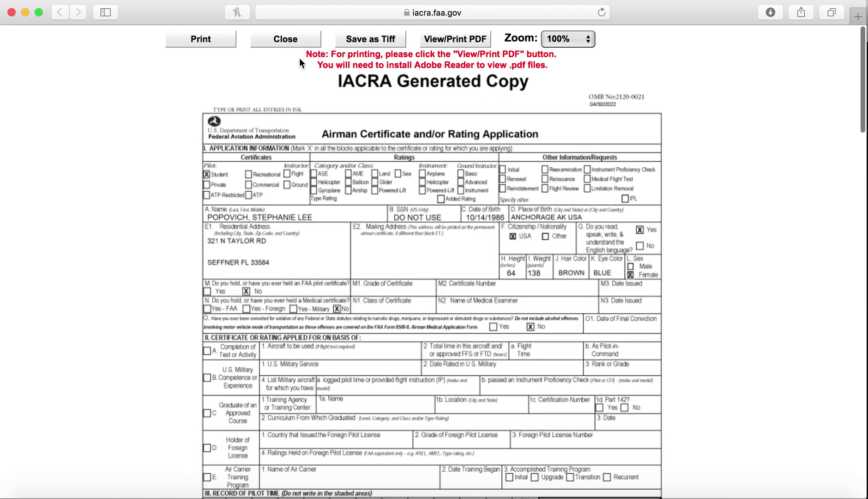
# - Close the generated copy, submit via 3 - Submit Application, and view the Application ID and FTN
pyautogui.click(286, 38)
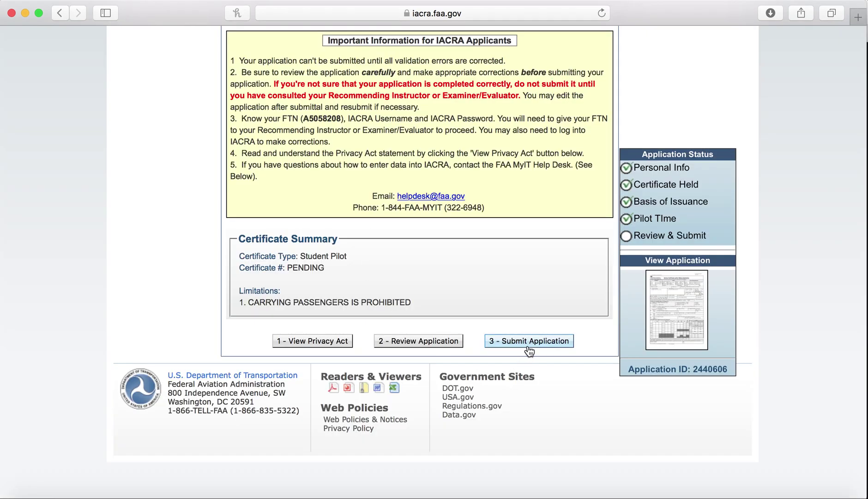
pyautogui.click(528, 344)
pyautogui.scroll(10, 487, 250)
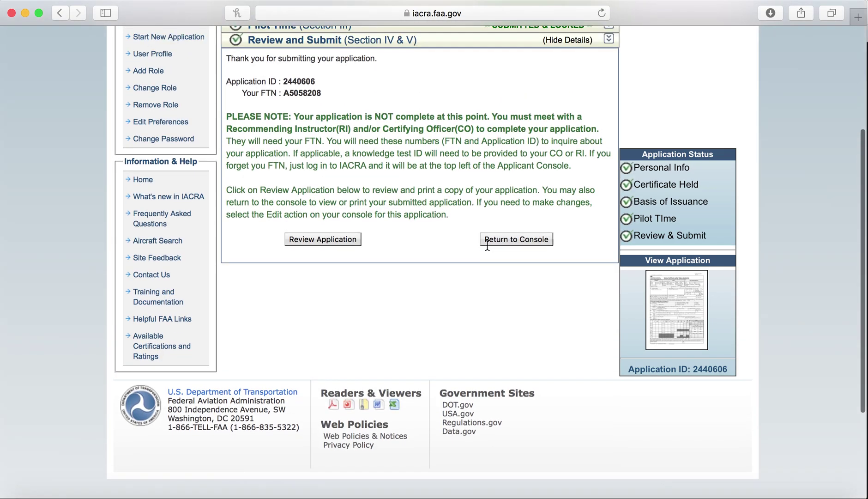